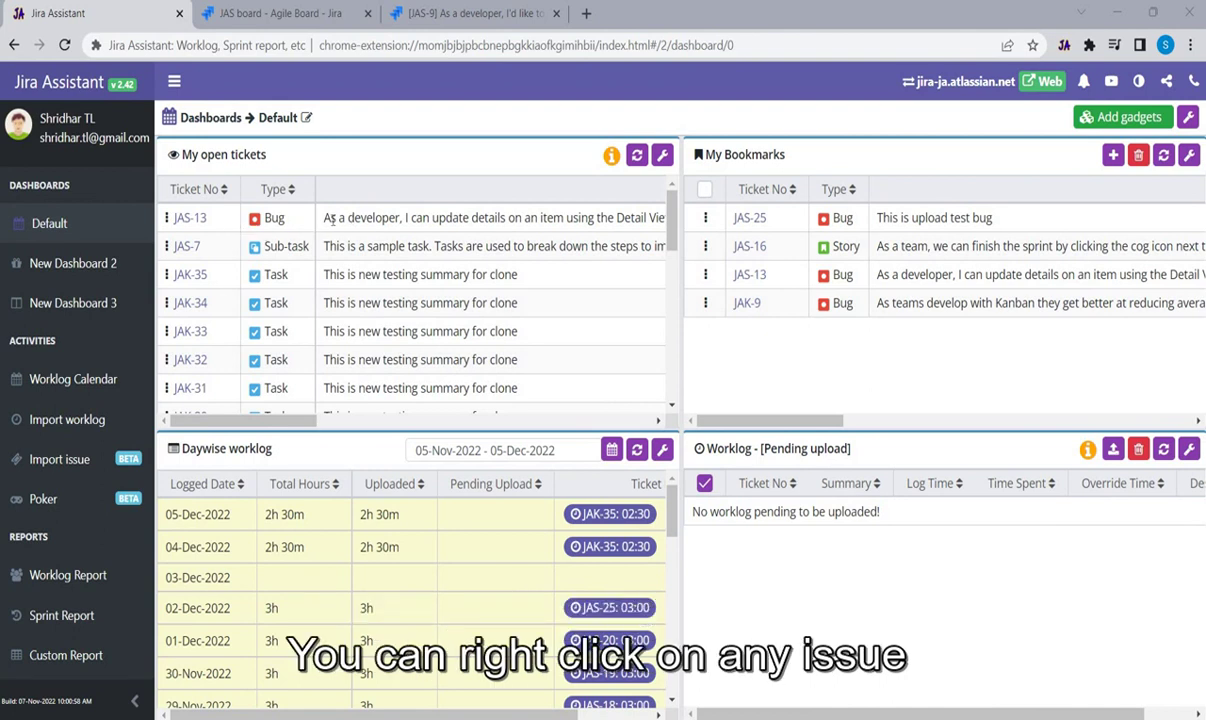
Start a timer on issue JAS-13 from My open tickets
{"action": "right_click", "coordinate": [345, 295]}
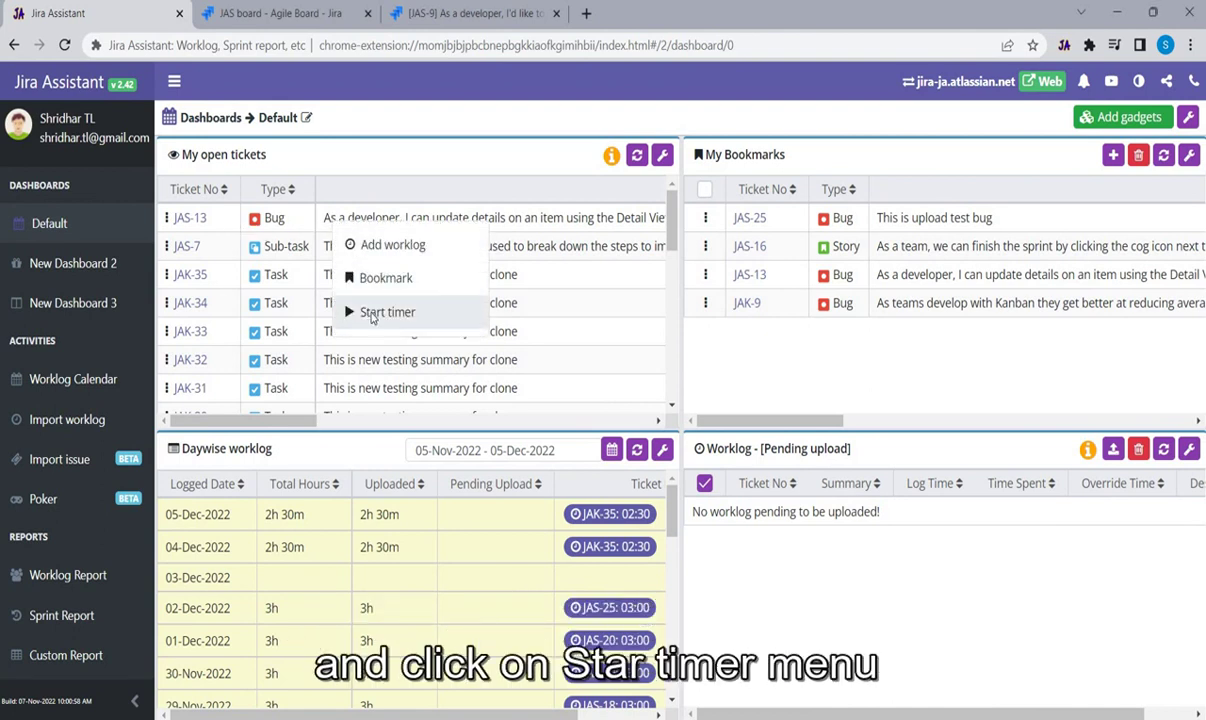
{"action": "left_click", "coordinate": [373, 313]}
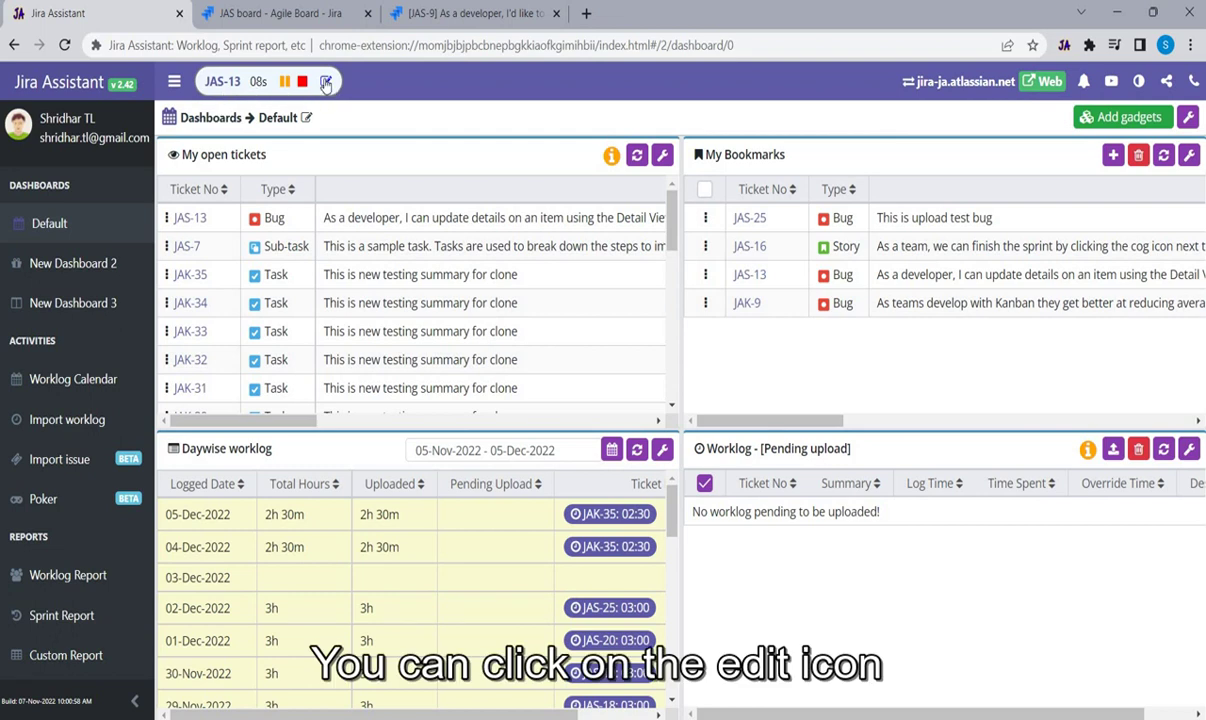
Save the comment 'Provide comments on what you are working on' on the running JAS-13 timer
{"action": "left_click", "coordinate": [325, 83]}
{"action": "left_click", "coordinate": [534, 477]}
{"action": "type", "text": "Prov"}
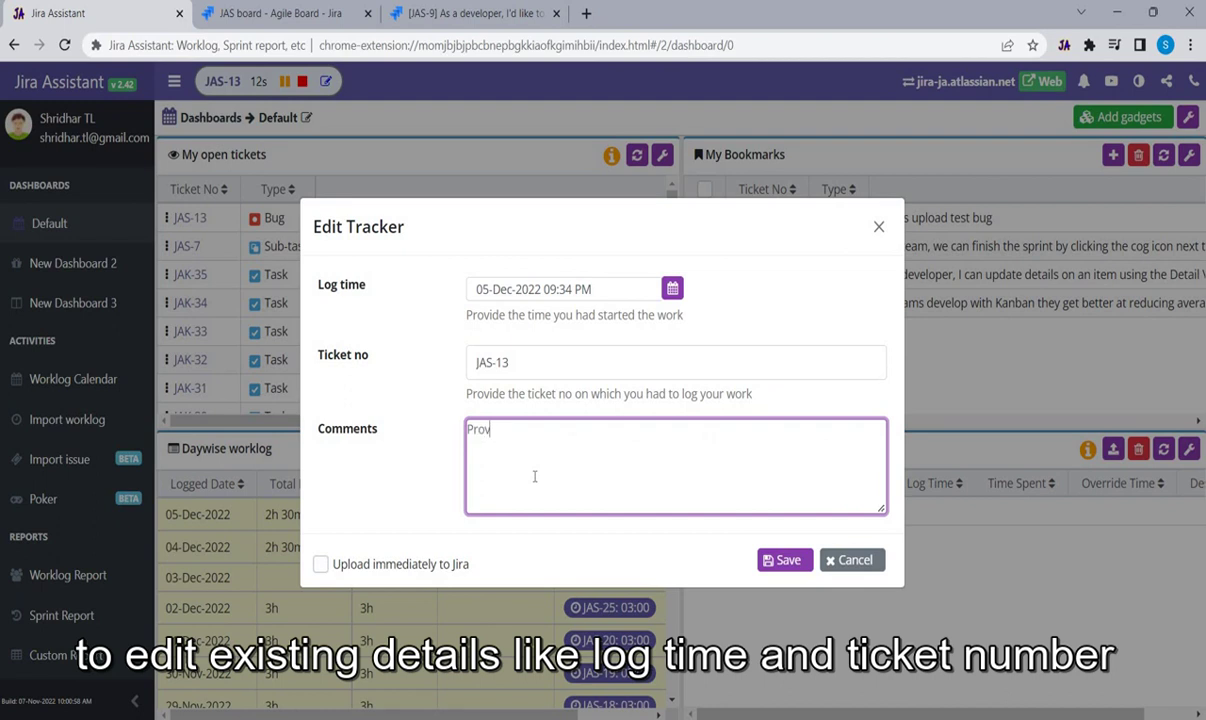
{"action": "type", "text": "ide comments on what you are worki"}
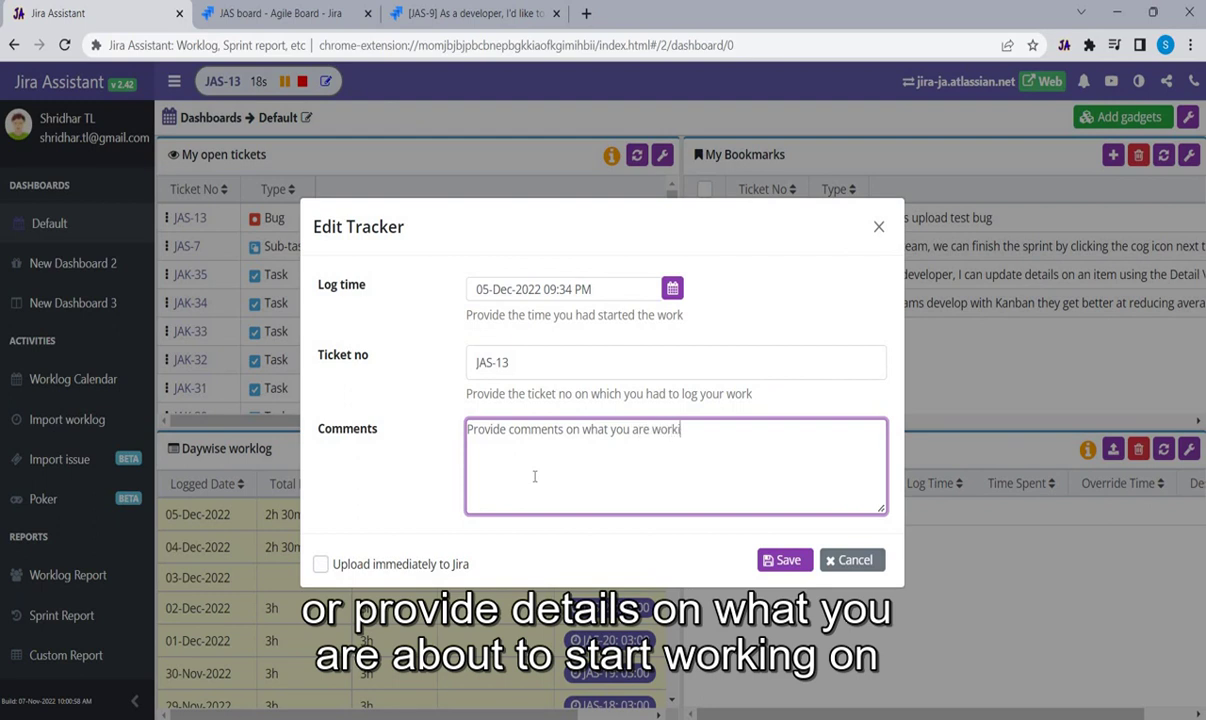
{"action": "type", "text": "ng on"}
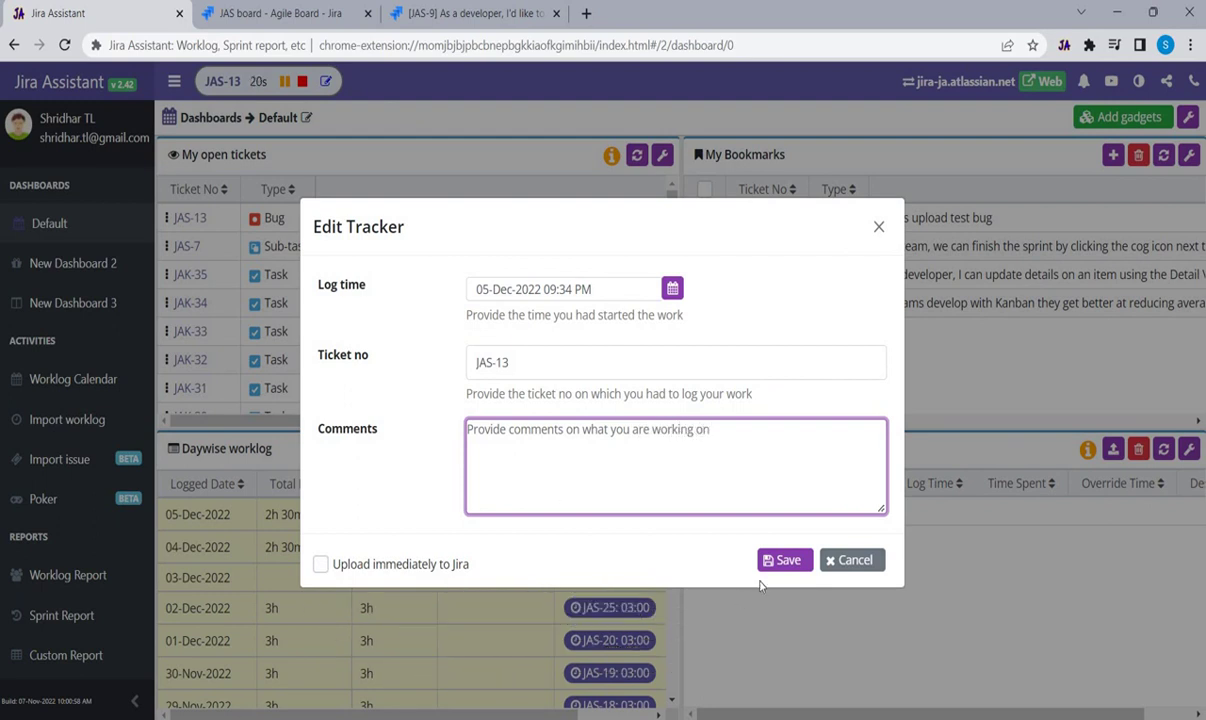
{"action": "left_click", "coordinate": [786, 560]}
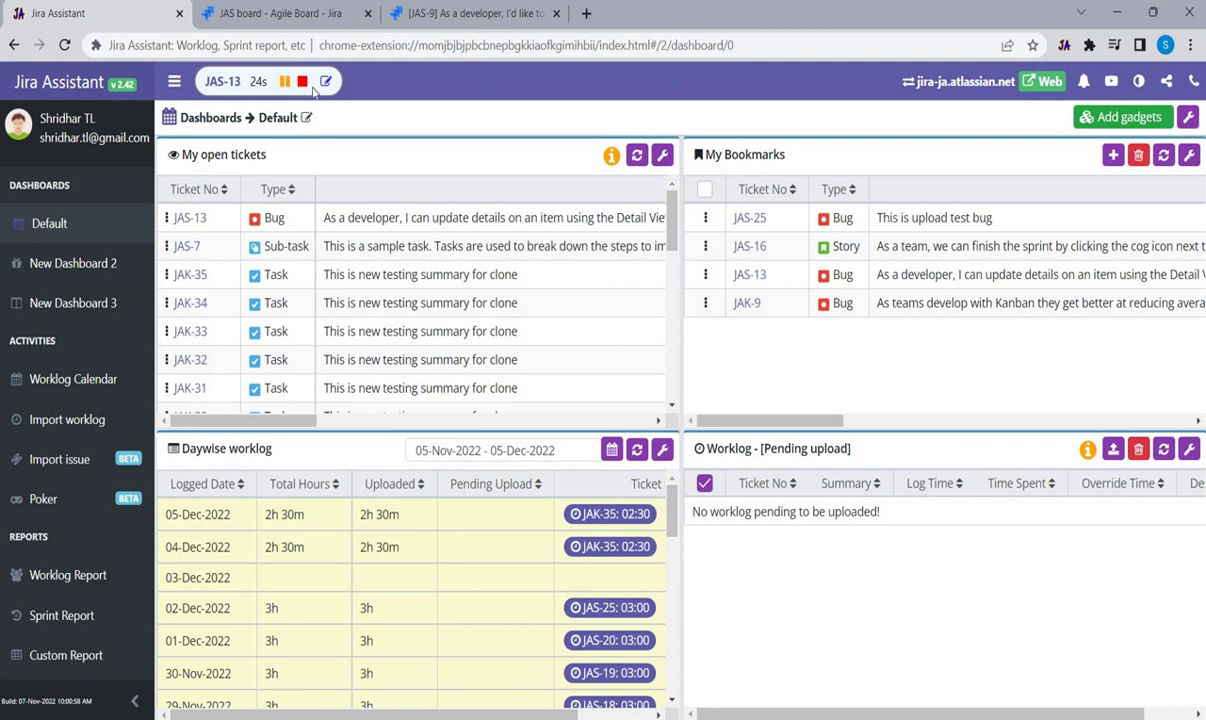
Pause the JAS-13 timer from its context menu, then resume it
{"action": "right_click", "coordinate": [236, 227]}
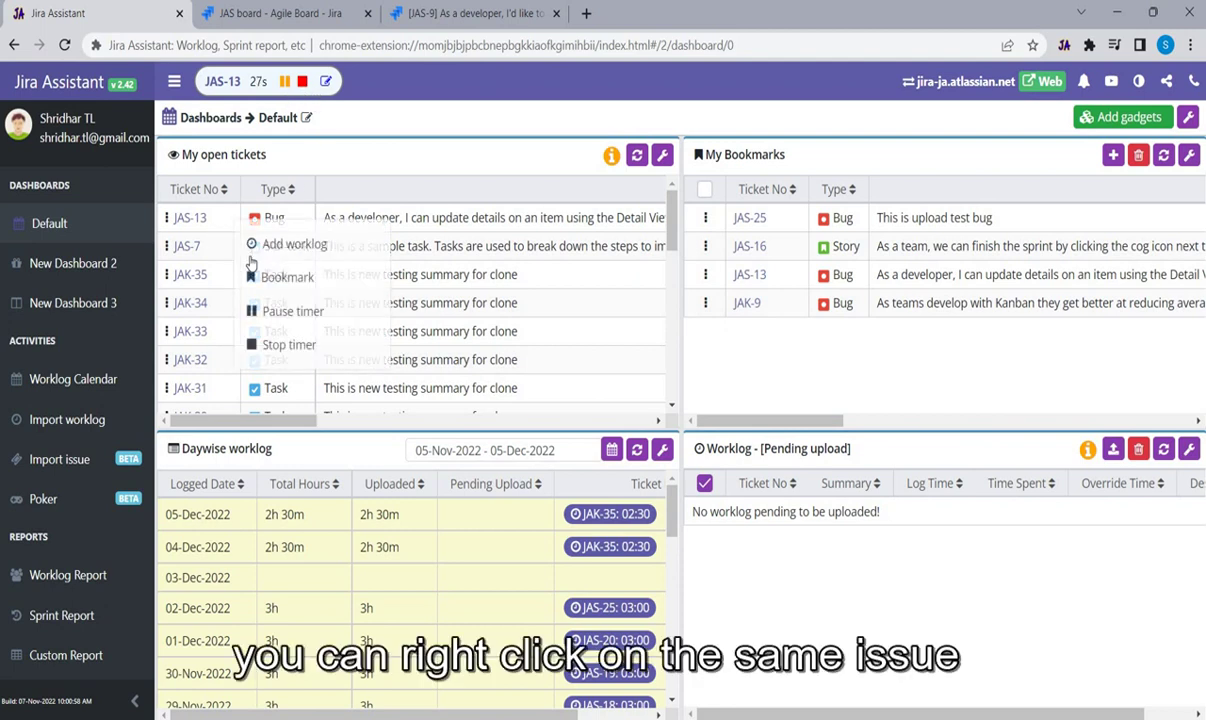
{"action": "left_click", "coordinate": [293, 311]}
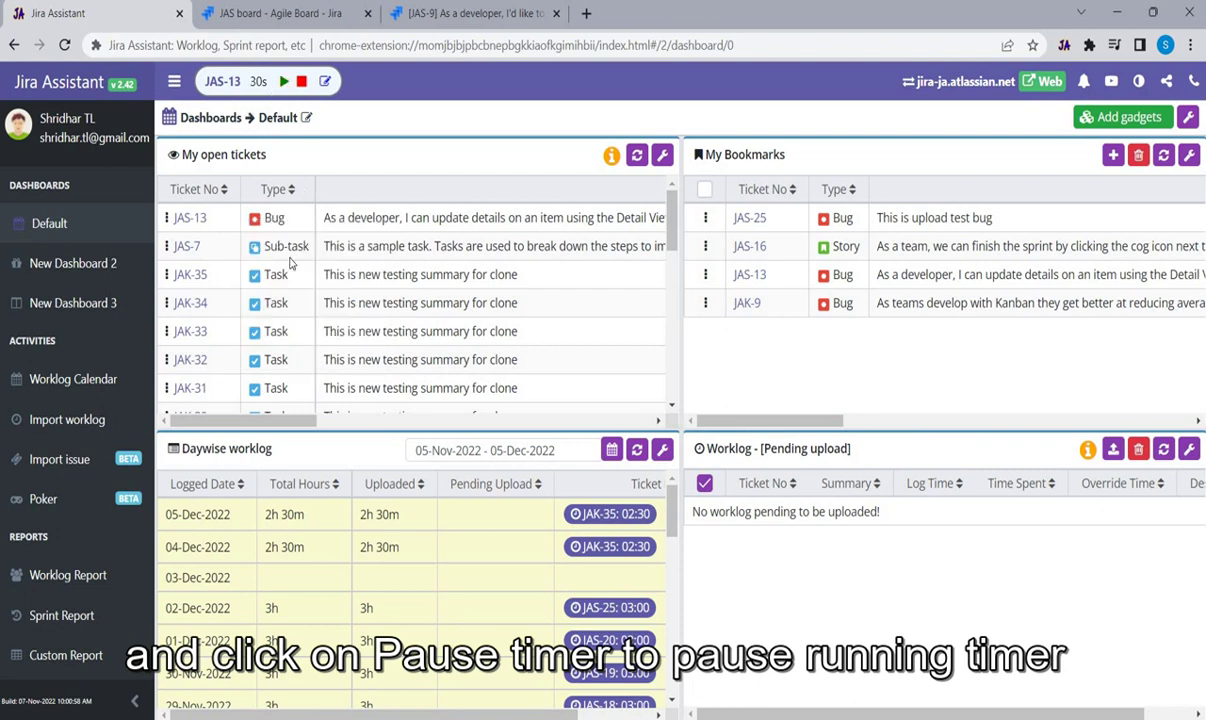
{"action": "right_click", "coordinate": [285, 210]}
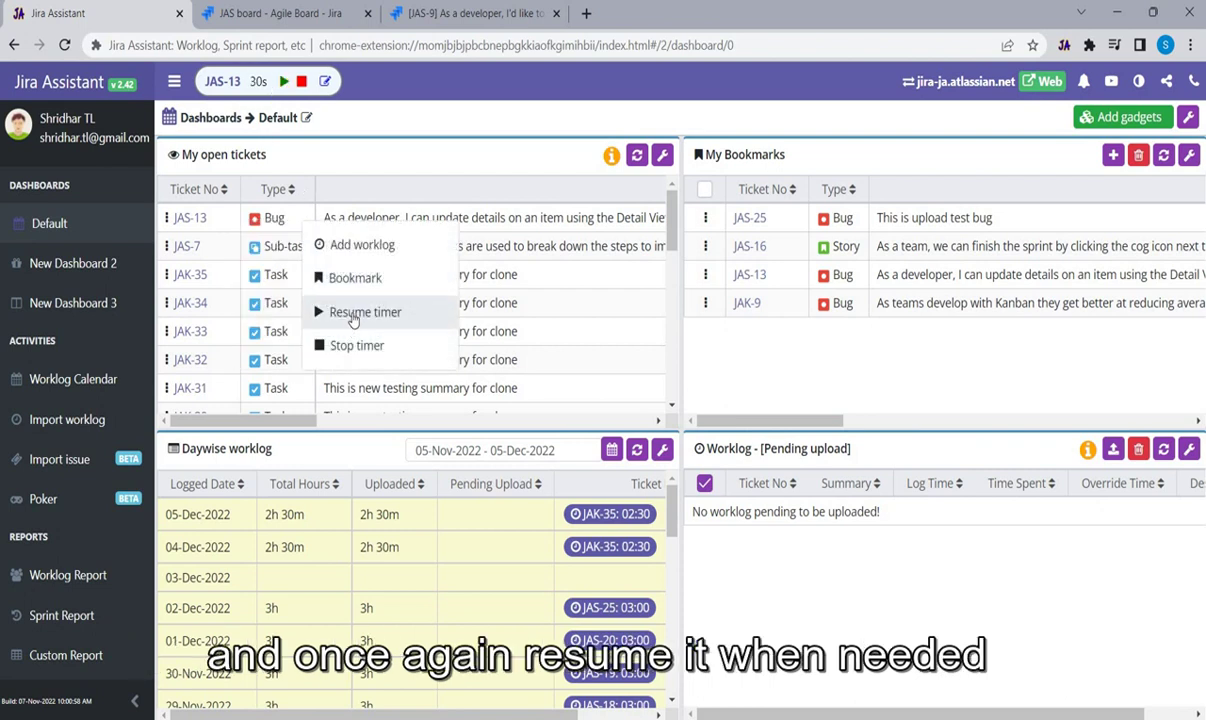
{"action": "left_click", "coordinate": [356, 311]}
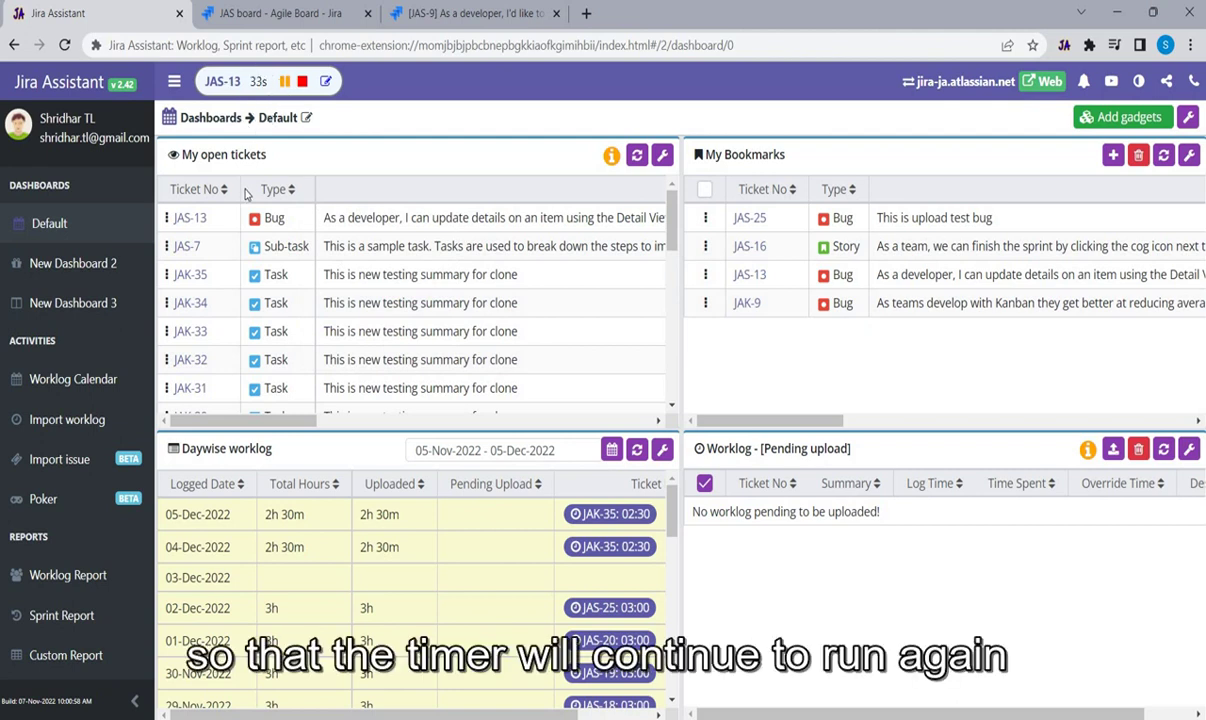
Review the Time tracker settings: minimum time spent 00:00, rounding to Upper bound of 15 Minutes
{"action": "scroll", "coordinate": [73, 590], "scroll_direction": "down", "scroll_amount": 2}
{"action": "scroll", "coordinate": [70, 592], "scroll_direction": "down", "scroll_amount": 2}
{"action": "left_click", "coordinate": [73, 583]}
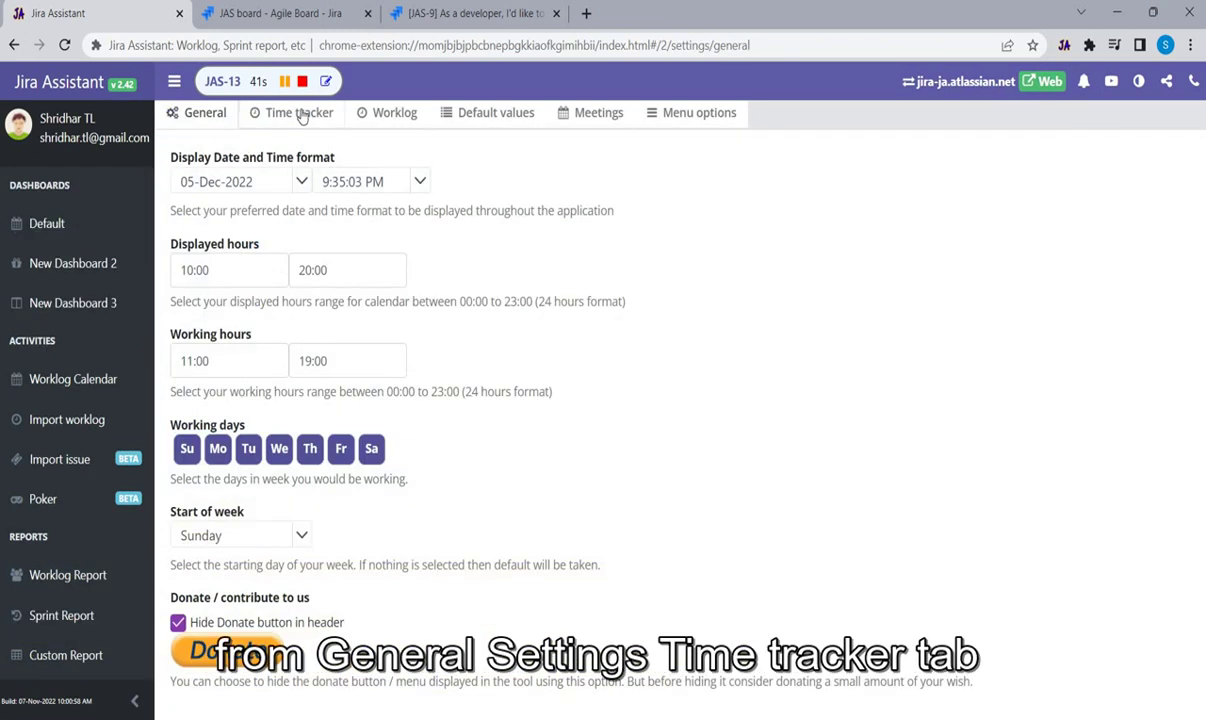
{"action": "left_click", "coordinate": [301, 113]}
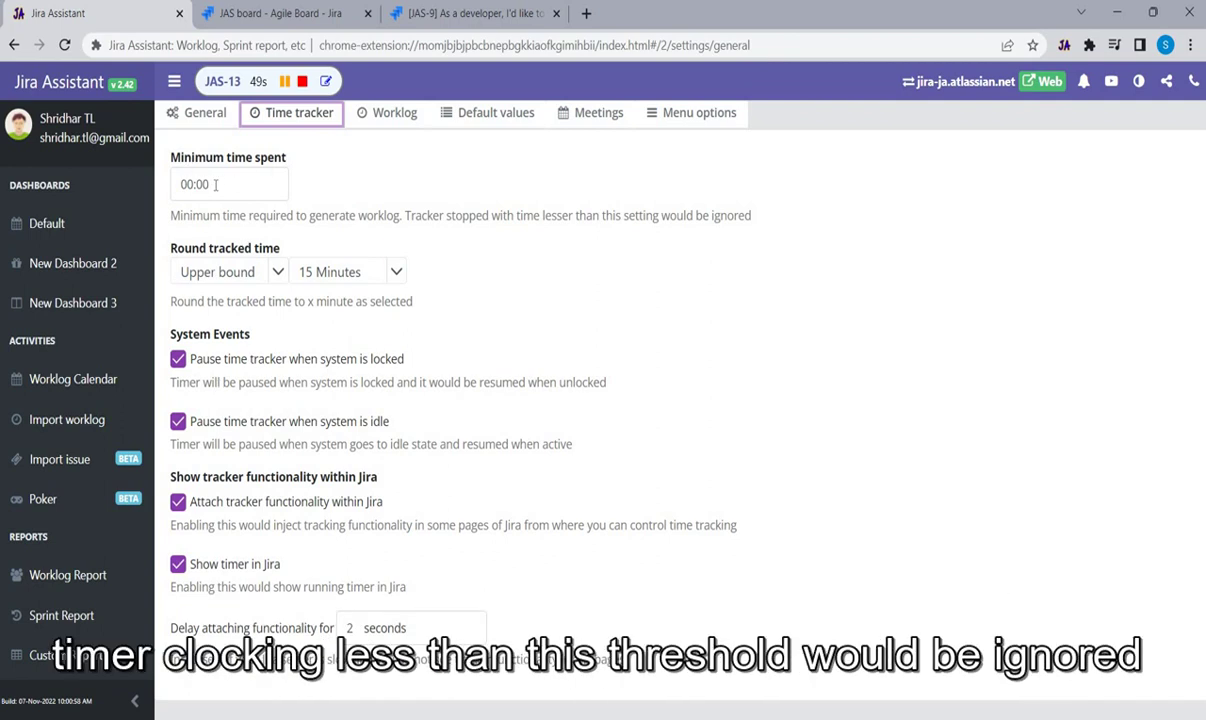
{"action": "double_click", "coordinate": [215, 184]}
{"action": "left_click", "coordinate": [228, 181]}
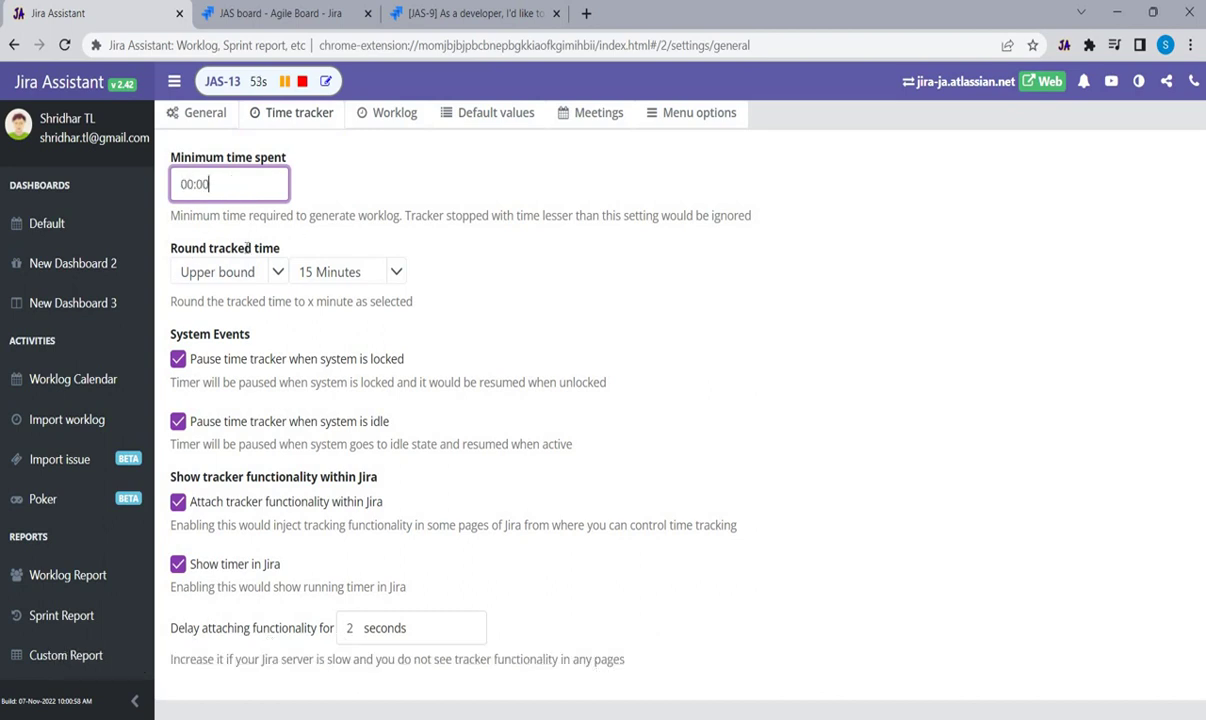
{"action": "left_click", "coordinate": [273, 277]}
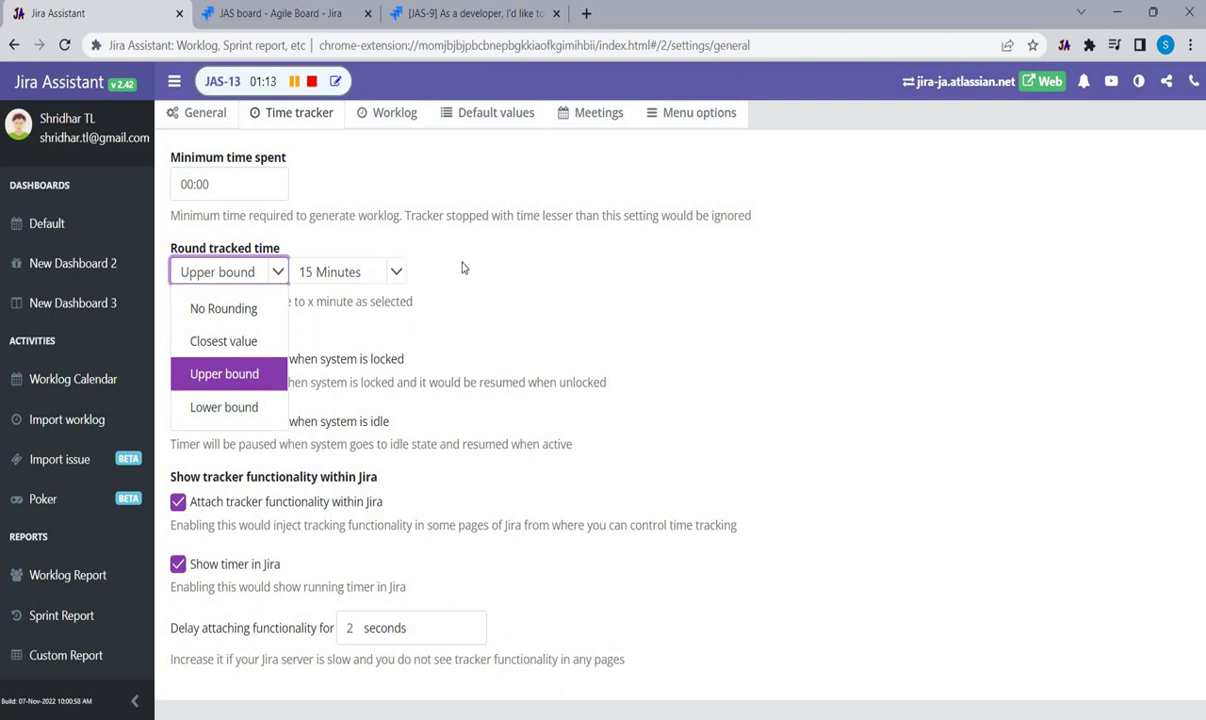
{"action": "left_click", "coordinate": [391, 277]}
{"action": "left_click", "coordinate": [366, 273]}
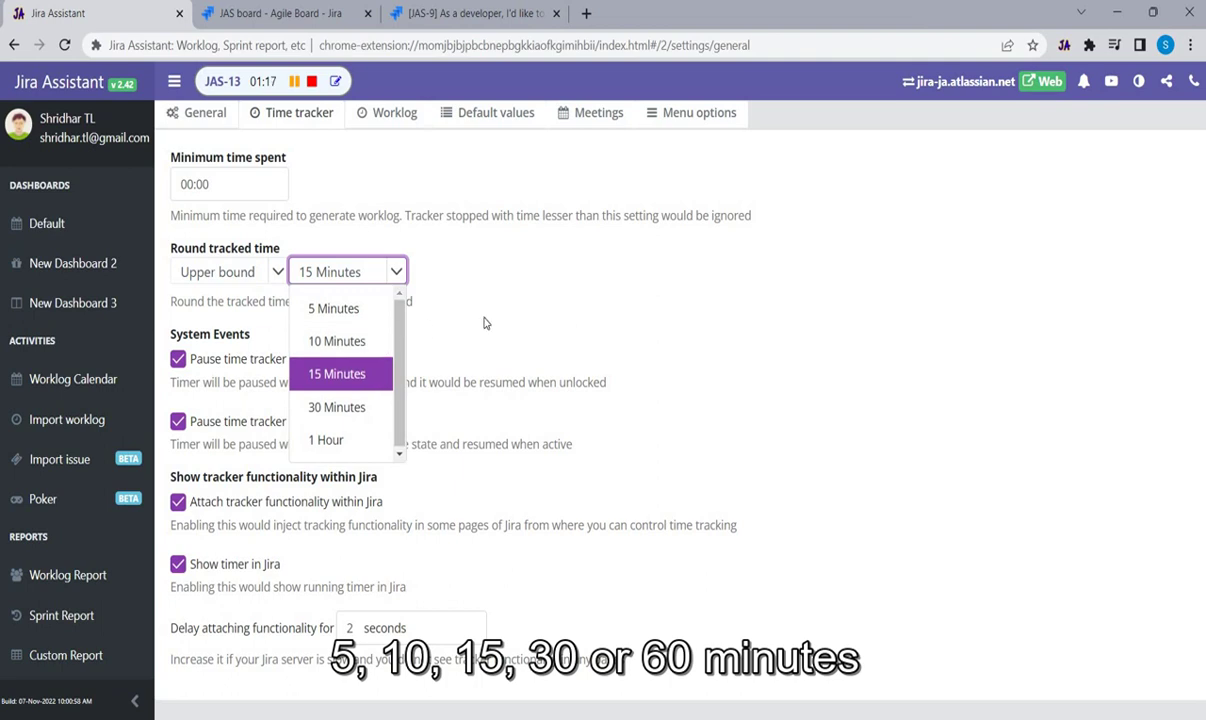
{"action": "left_click", "coordinate": [520, 292]}
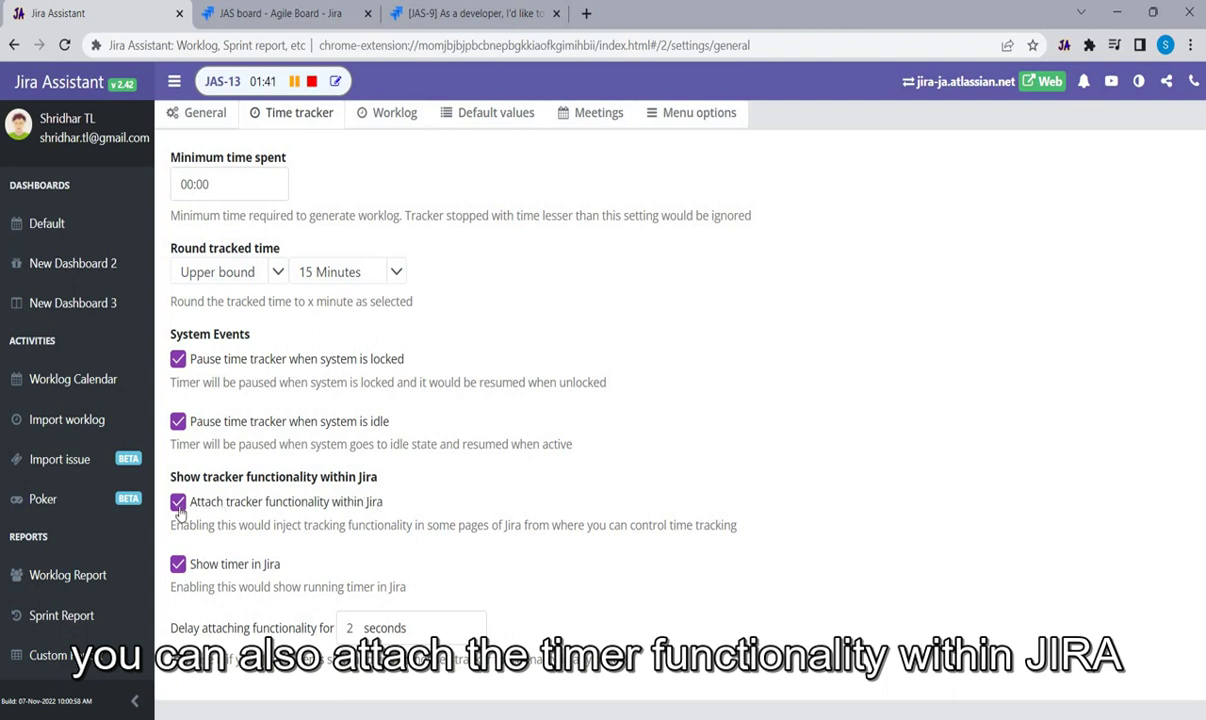
Pause the JAS-13 timer from the Jira sprint board, then resume it in Jira Assistant
{"action": "left_click", "coordinate": [290, 14]}
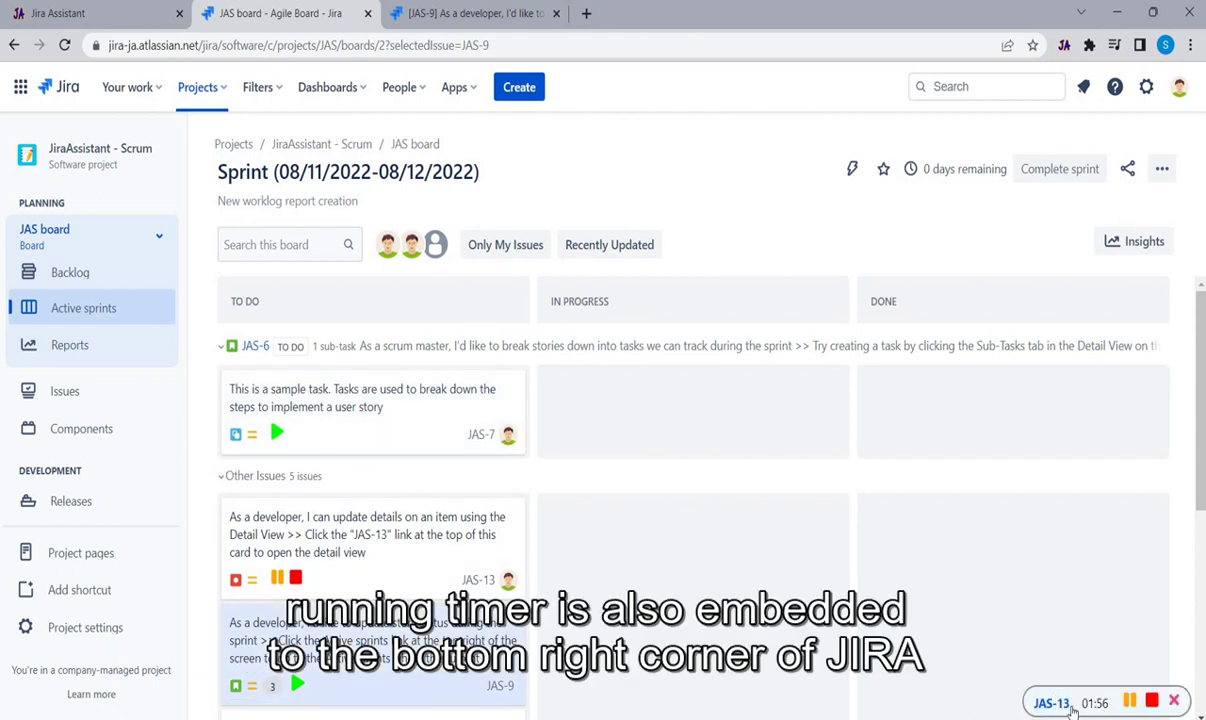
{"action": "left_click", "coordinate": [1130, 702]}
{"action": "left_click", "coordinate": [112, 13]}
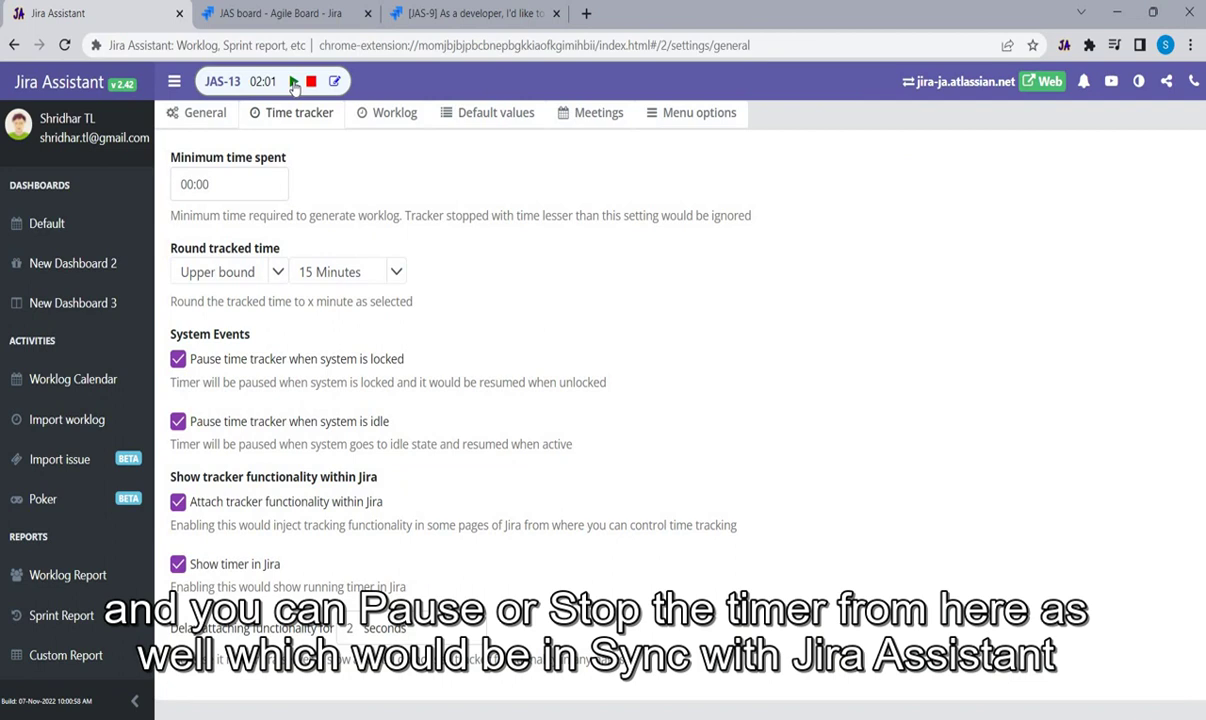
{"action": "left_click", "coordinate": [294, 83]}
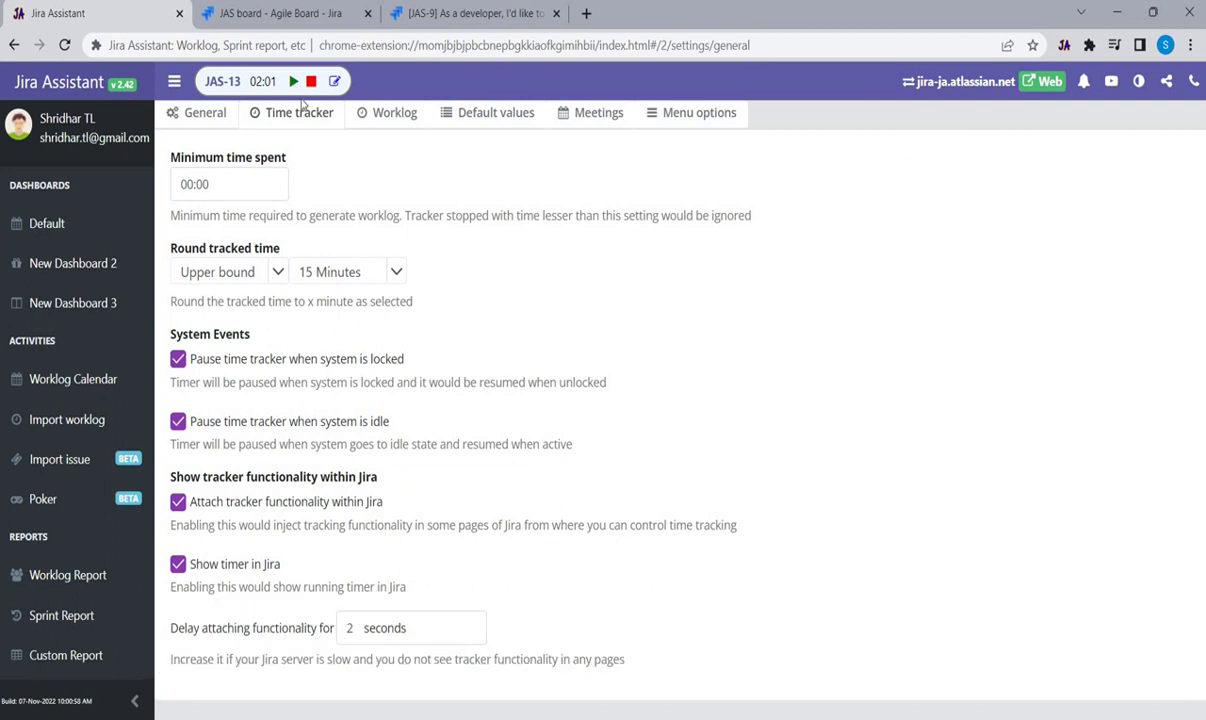
Hide the floating timer widget on the JAS board while JAS-13 tracking continues
{"action": "left_click", "coordinate": [313, 15]}
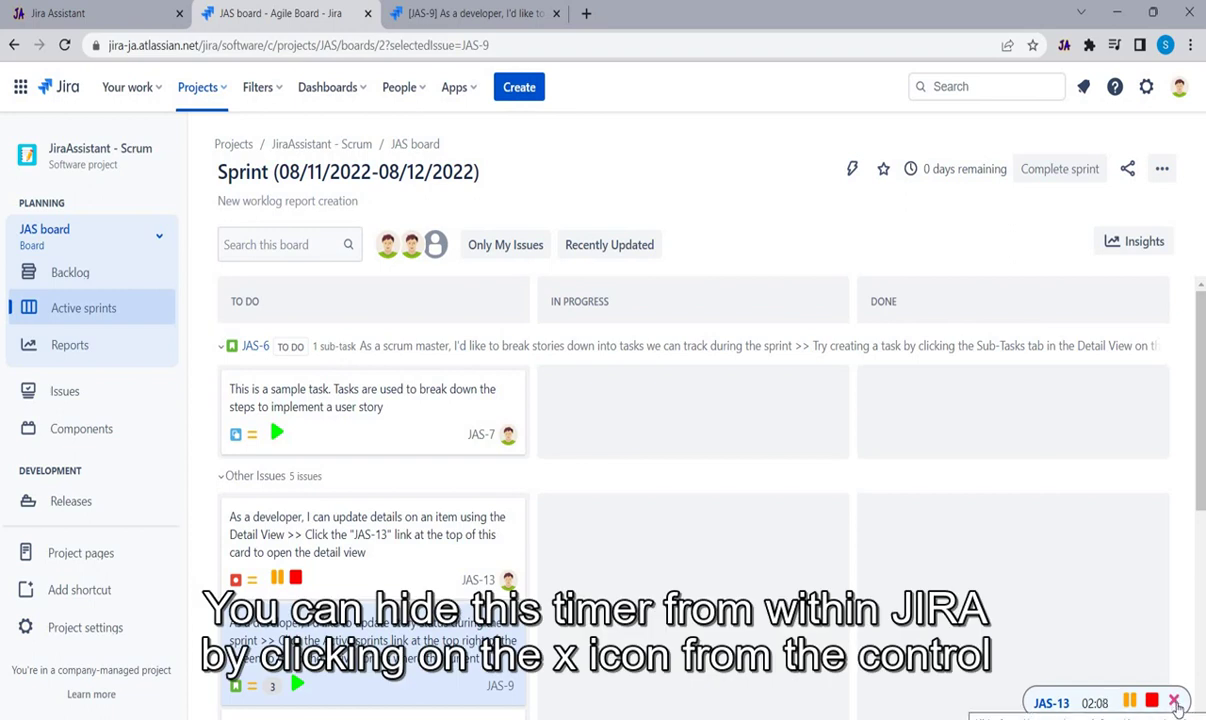
{"action": "left_click", "coordinate": [1175, 702]}
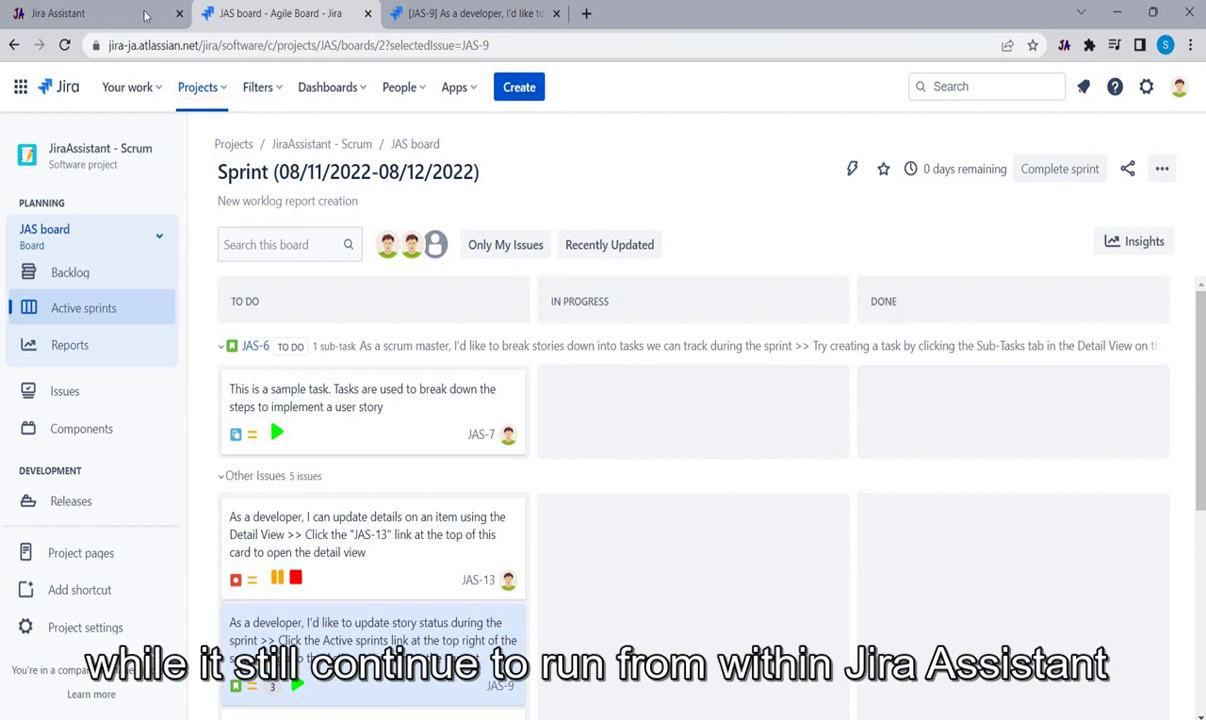
{"action": "left_click", "coordinate": [110, 13]}
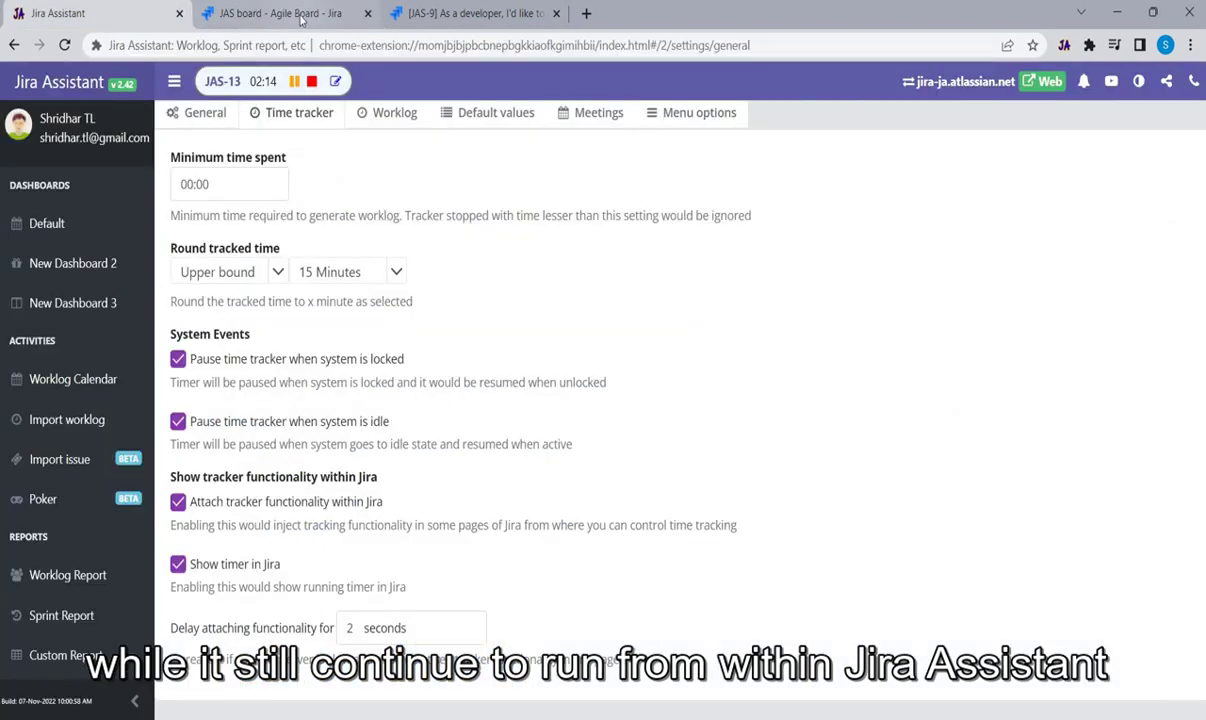
{"action": "left_click", "coordinate": [278, 13]}
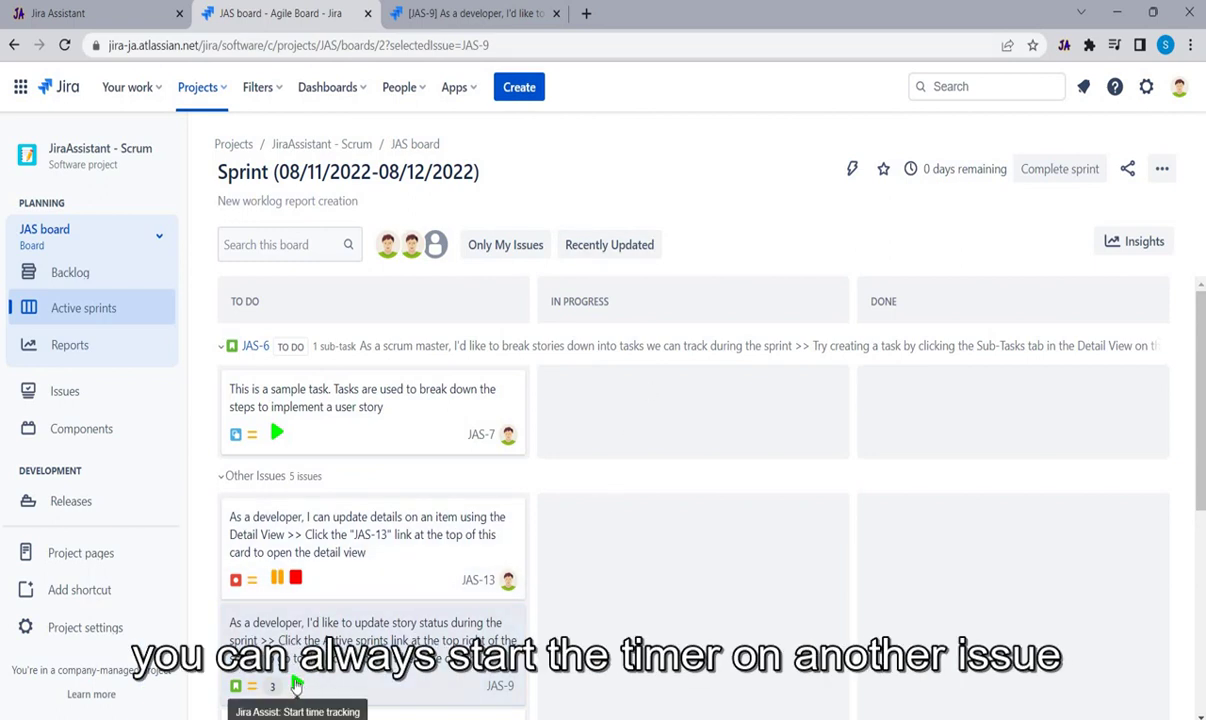
Start a timer on JAS-9 from its card, confirming the JAS-13 timer stops
{"action": "left_click", "coordinate": [296, 684]}
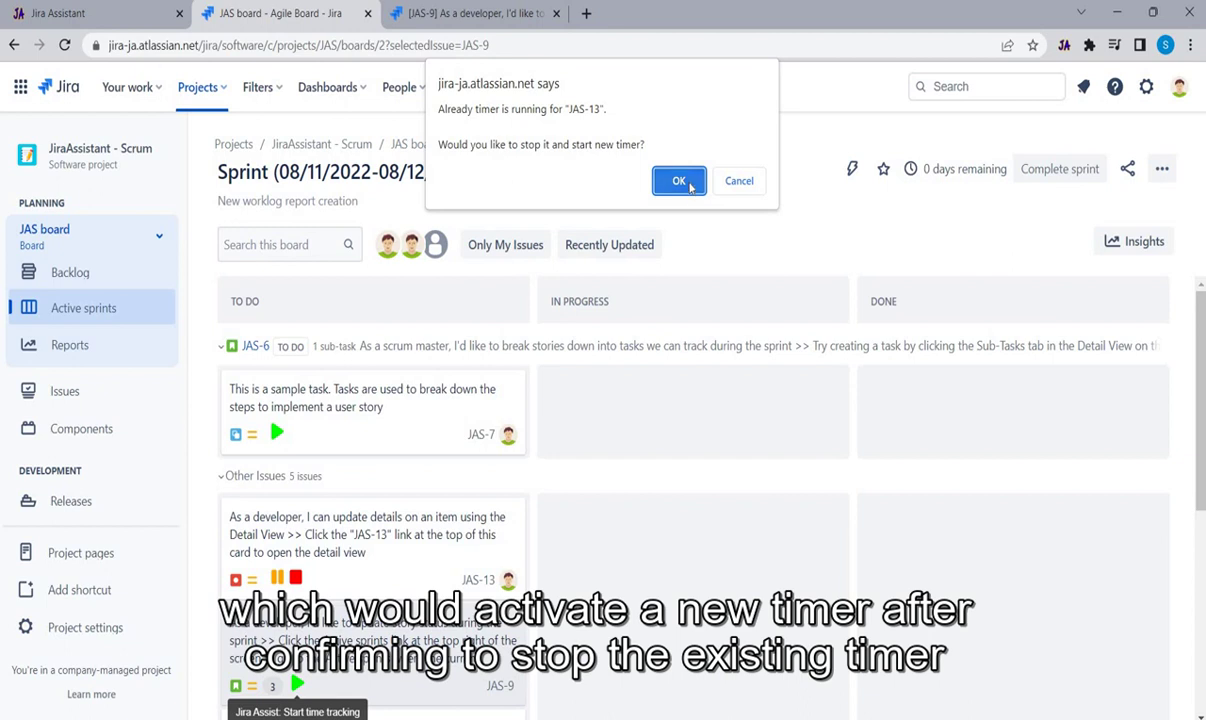
{"action": "left_click", "coordinate": [679, 181]}
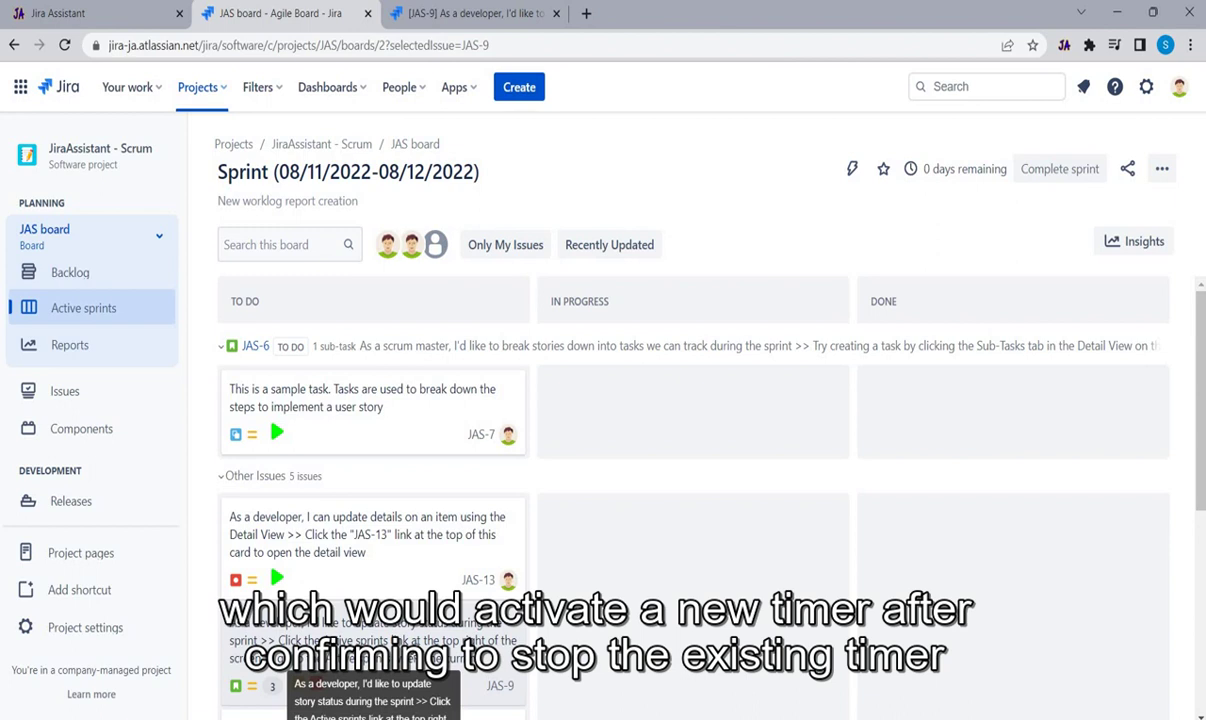
{"action": "left_click", "coordinate": [100, 13]}
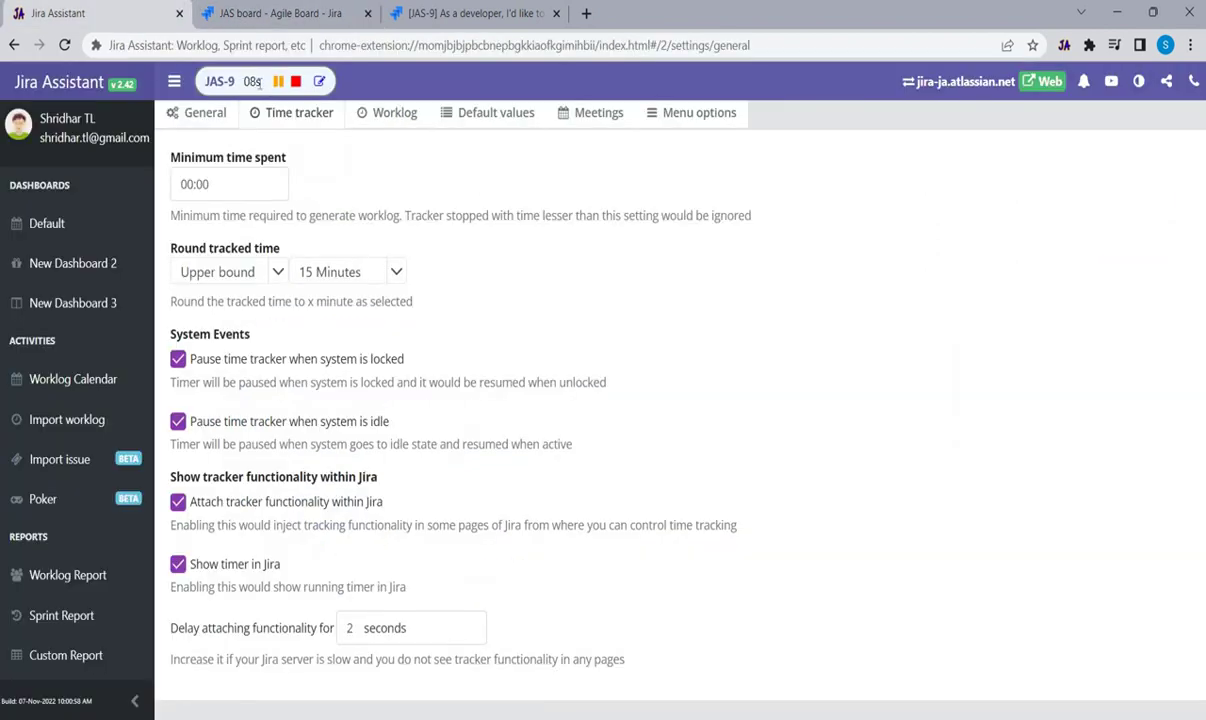
Review the JAS-13 pending-upload worklog on the Default dashboard: 15m spent and its description
{"action": "left_click", "coordinate": [52, 230]}
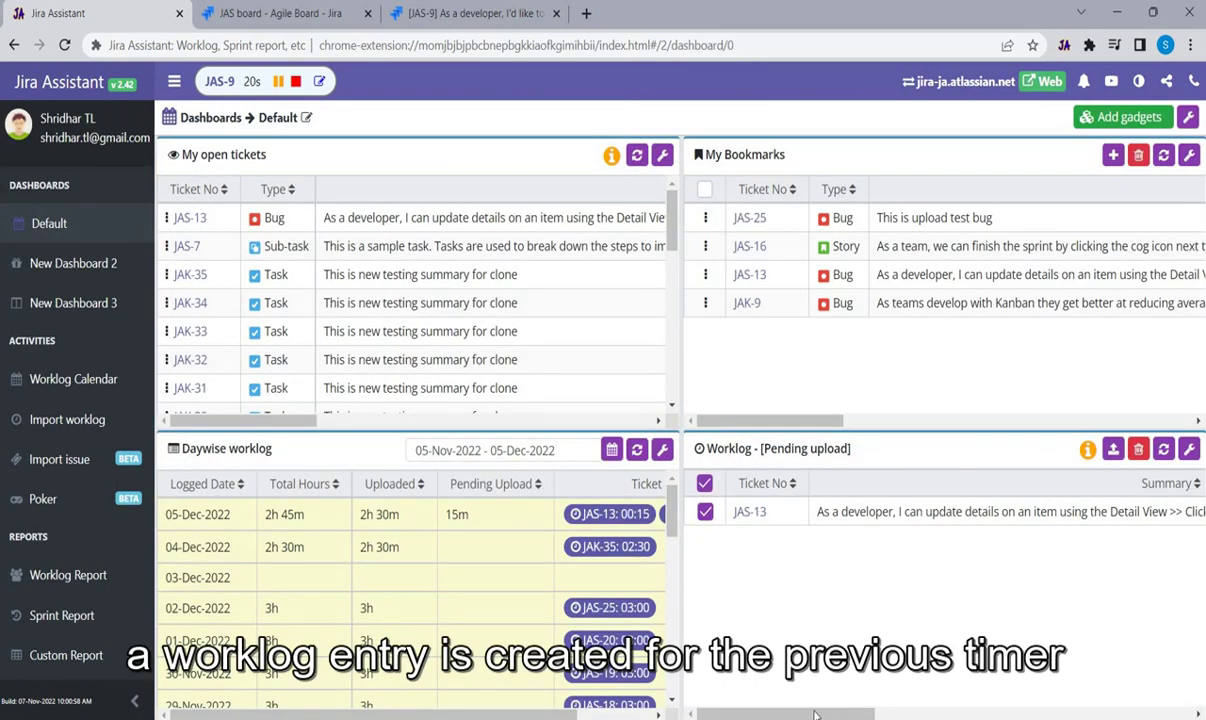
{"action": "left_click_drag", "start_coordinate": [815, 714], "coordinate": [1073, 718]}
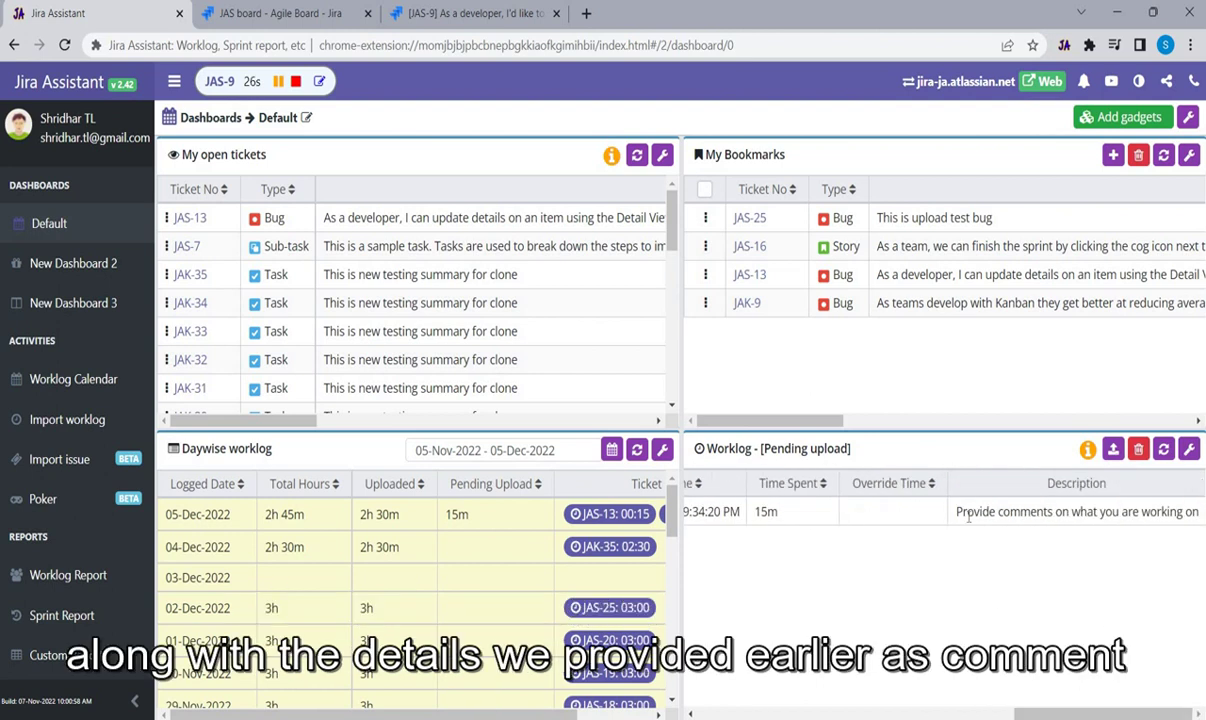
{"action": "left_click_drag", "start_coordinate": [962, 511], "coordinate": [1066, 598]}
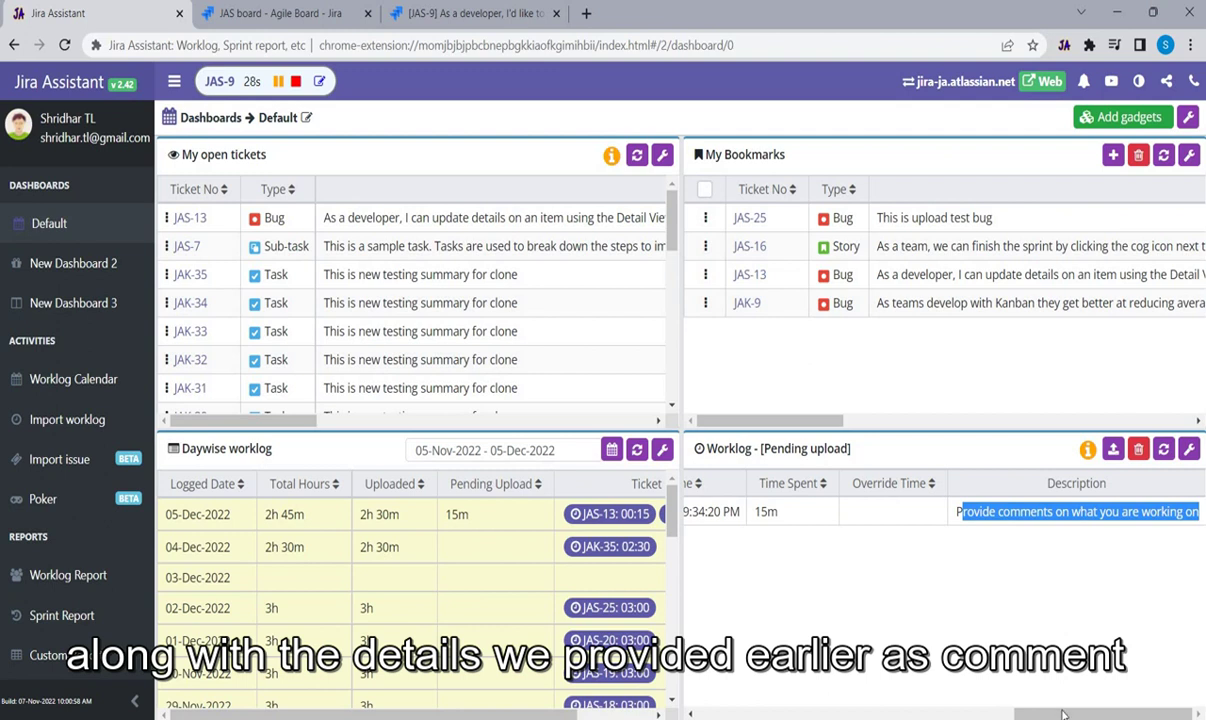
{"action": "left_click", "coordinate": [1113, 450]}
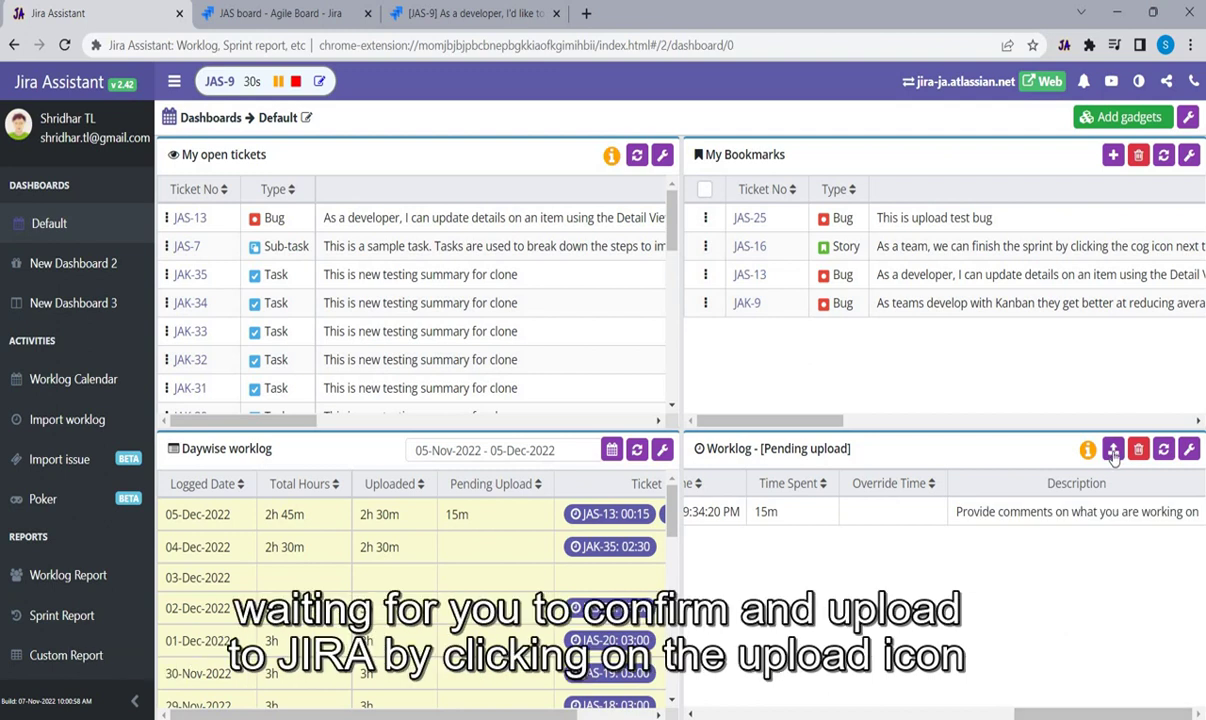
{"action": "left_click_drag", "start_coordinate": [1080, 714], "coordinate": [760, 714]}
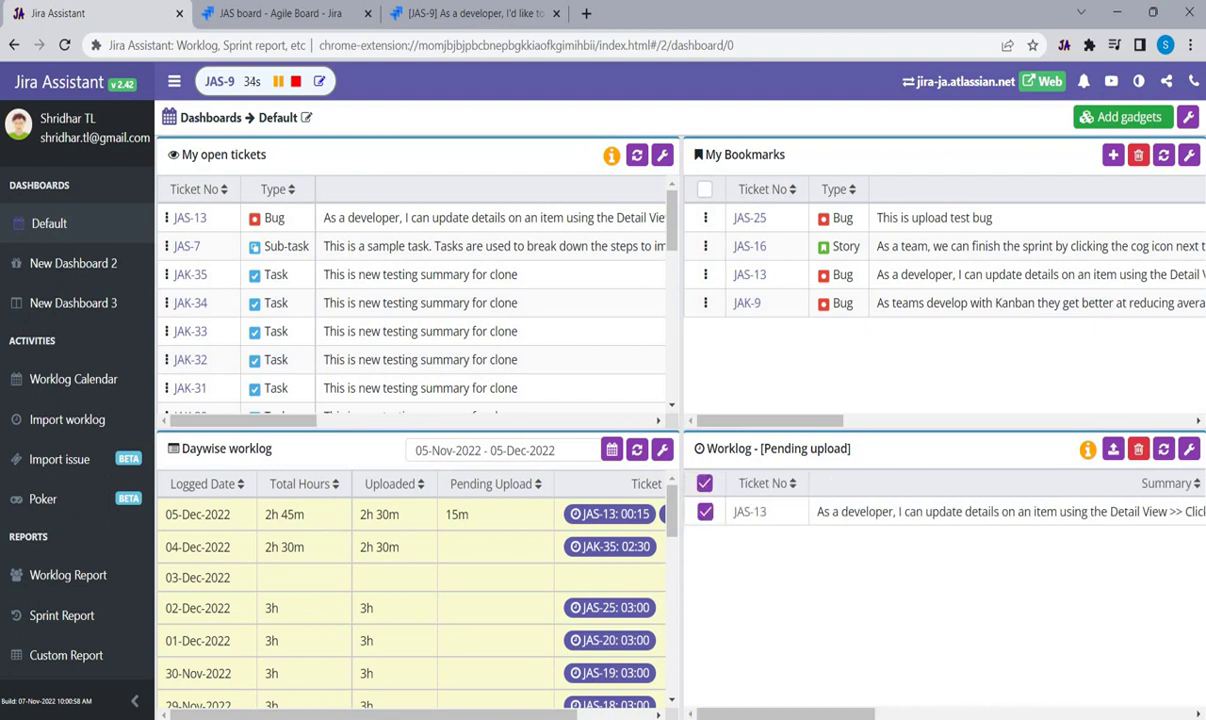
Enable Show timer in Jira under Time tracker settings and confirm it on the JAS board
{"action": "scroll", "coordinate": [80, 570], "scroll_direction": "down", "scroll_amount": 3}
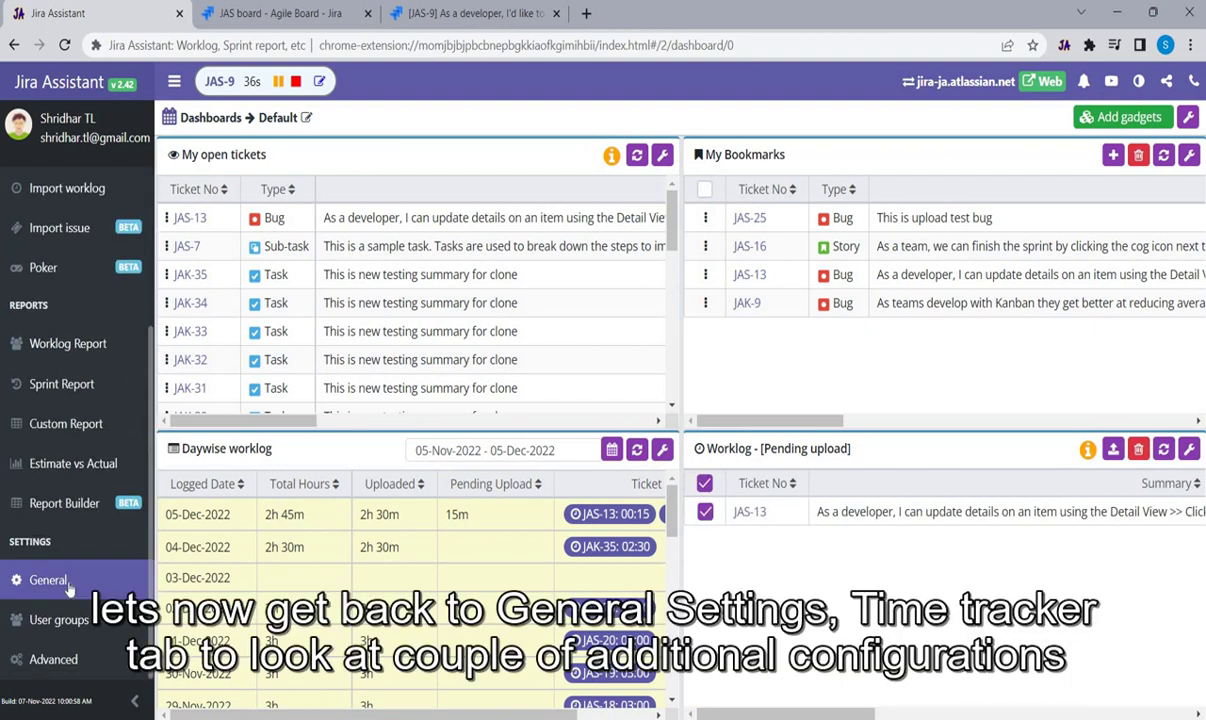
{"action": "left_click", "coordinate": [48, 580]}
{"action": "left_click", "coordinate": [293, 112]}
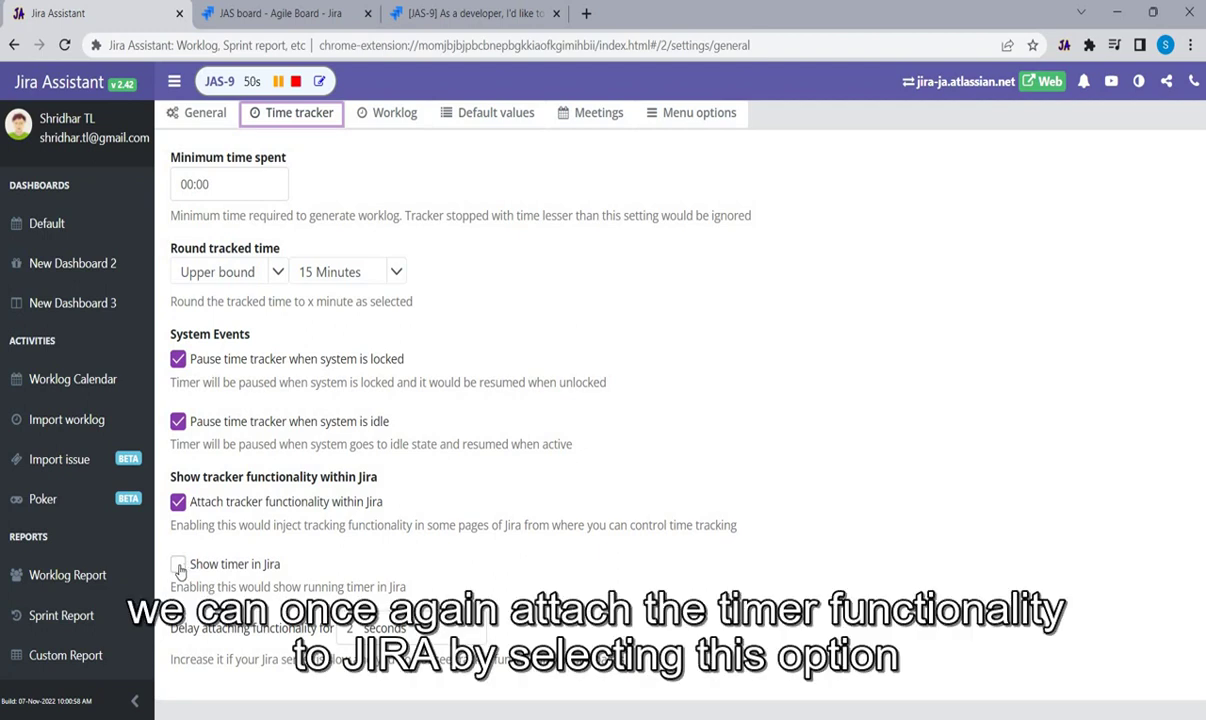
{"action": "left_click", "coordinate": [179, 566]}
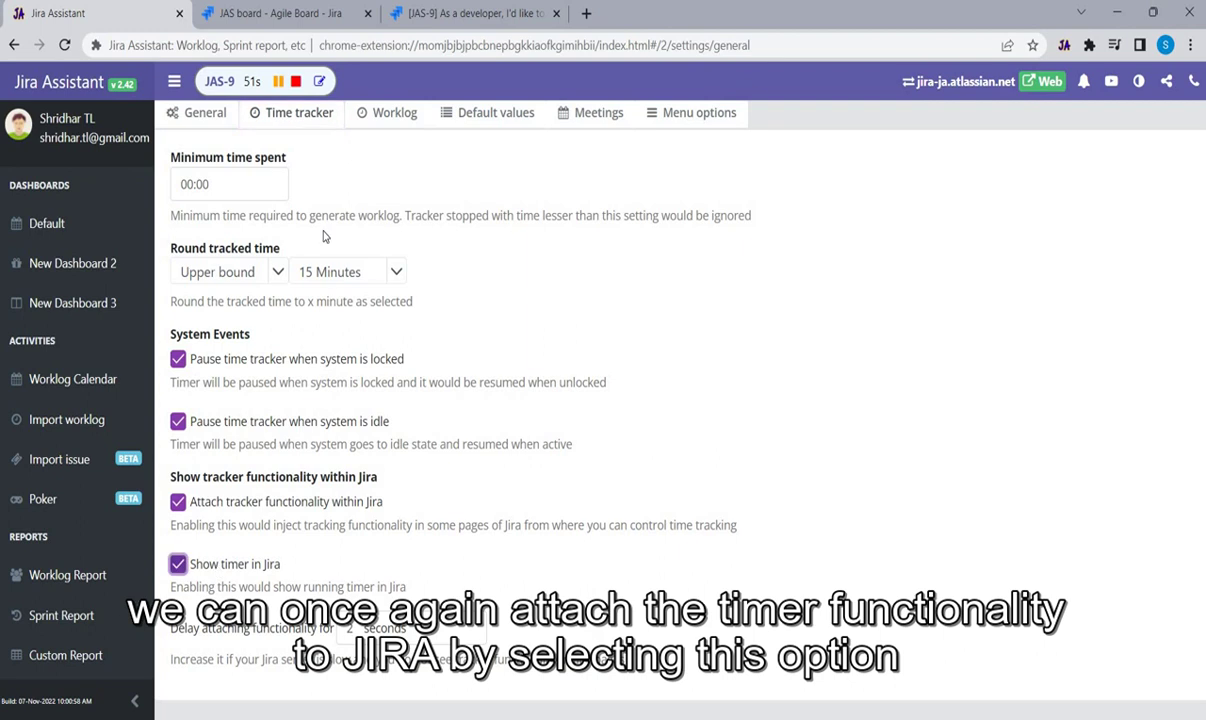
{"action": "left_click", "coordinate": [286, 22]}
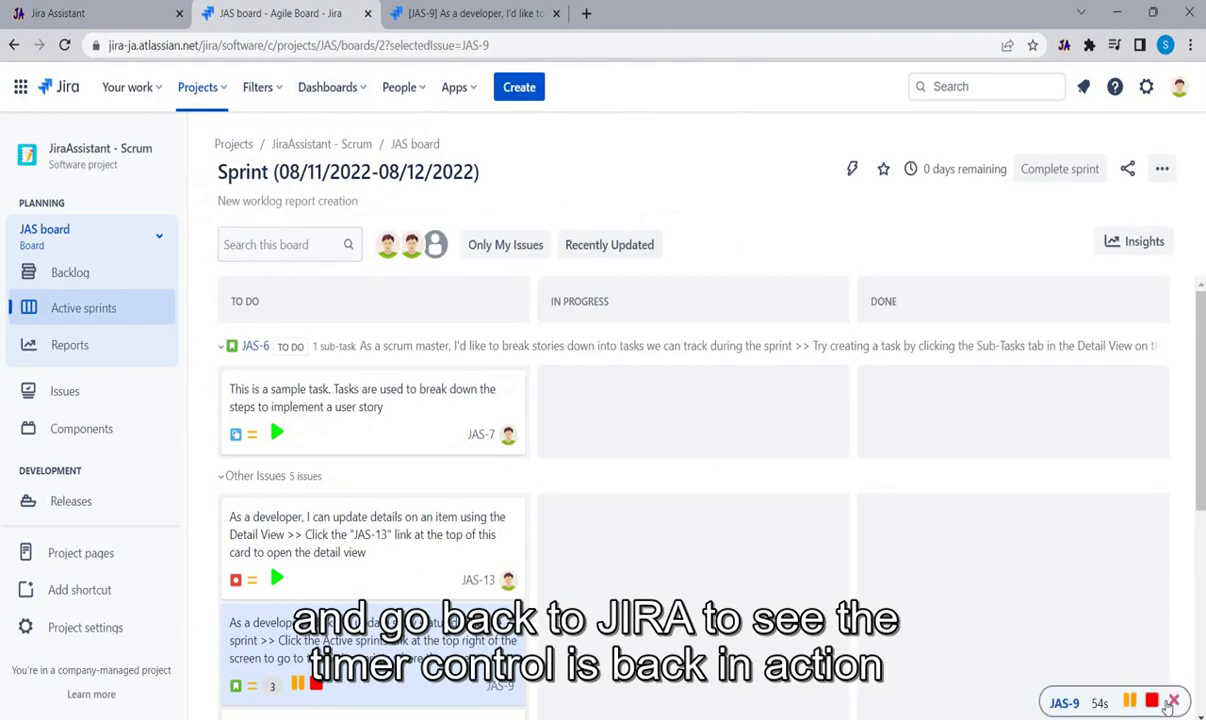
{"action": "left_click", "coordinate": [131, 22]}
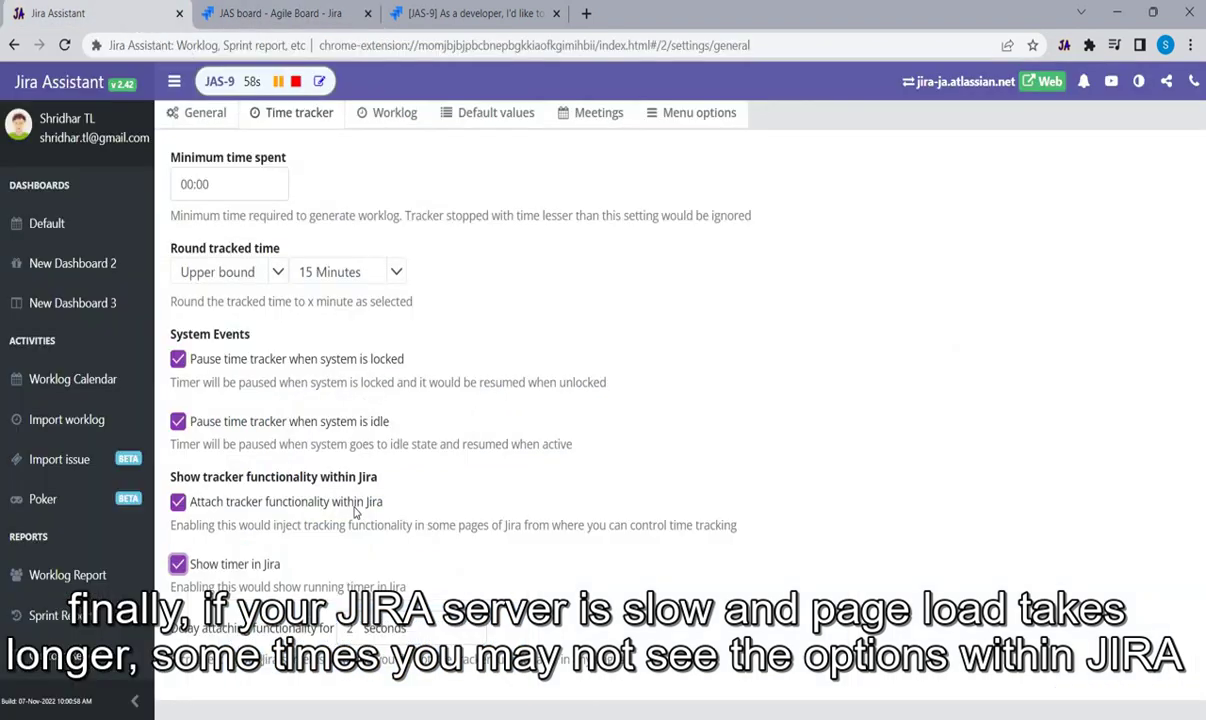